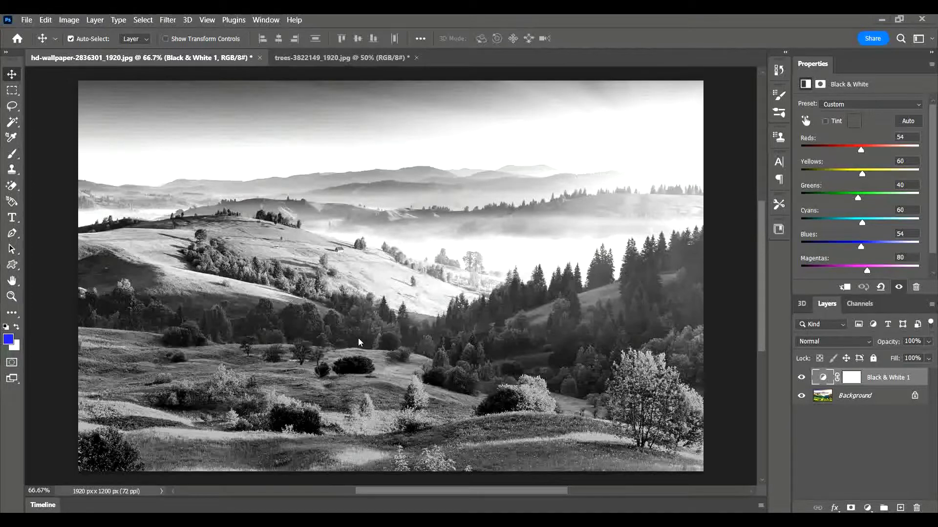
Add a Black & White adjustment layer to the trees-3822149 photo
click(323, 59)
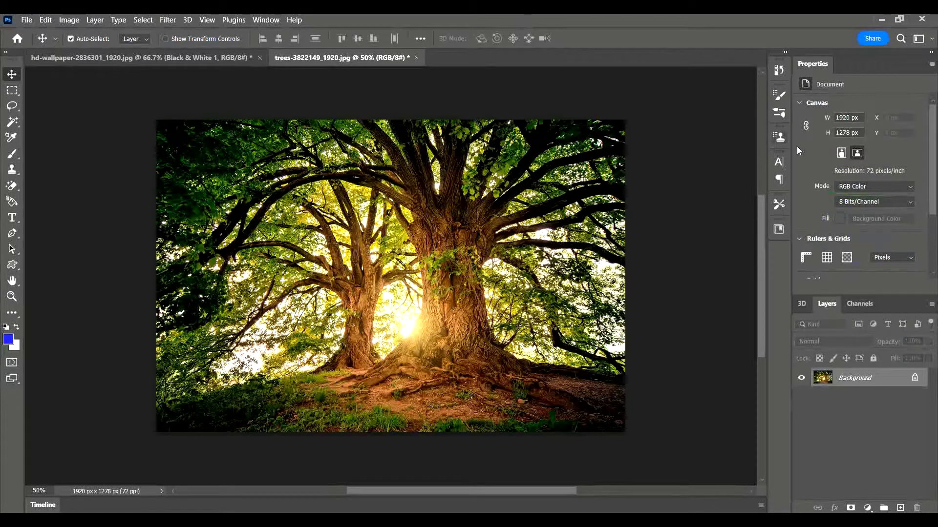
click(868, 508)
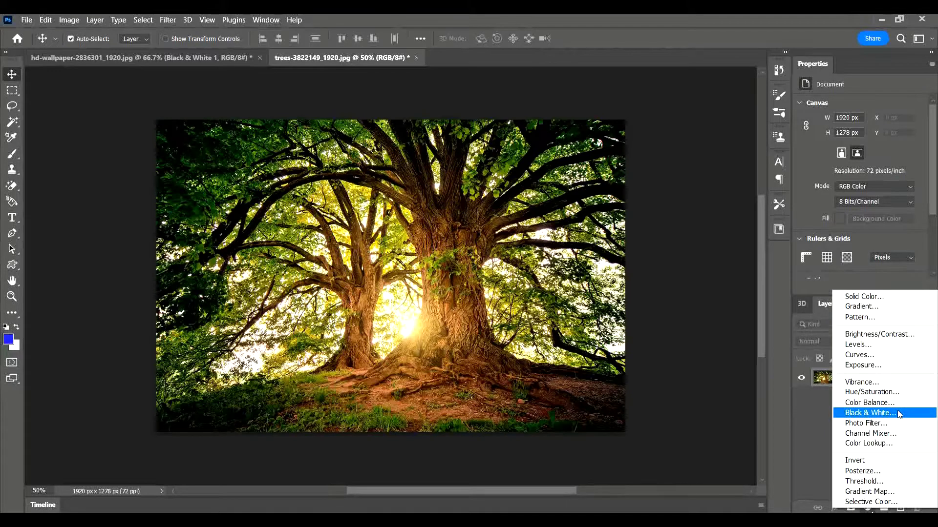
click(898, 413)
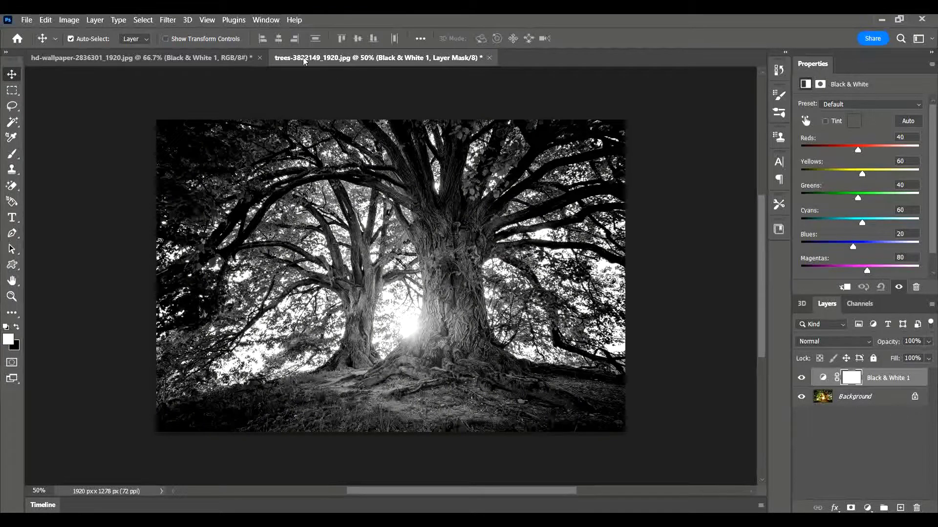
Open File > Export > Export As for the grayscale tree photo
click(25, 20)
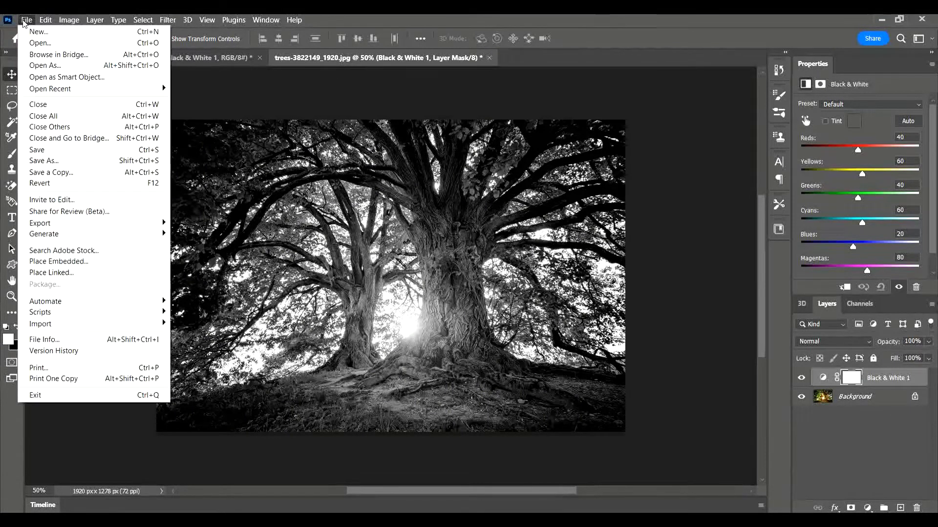
mouse_move(40, 223)
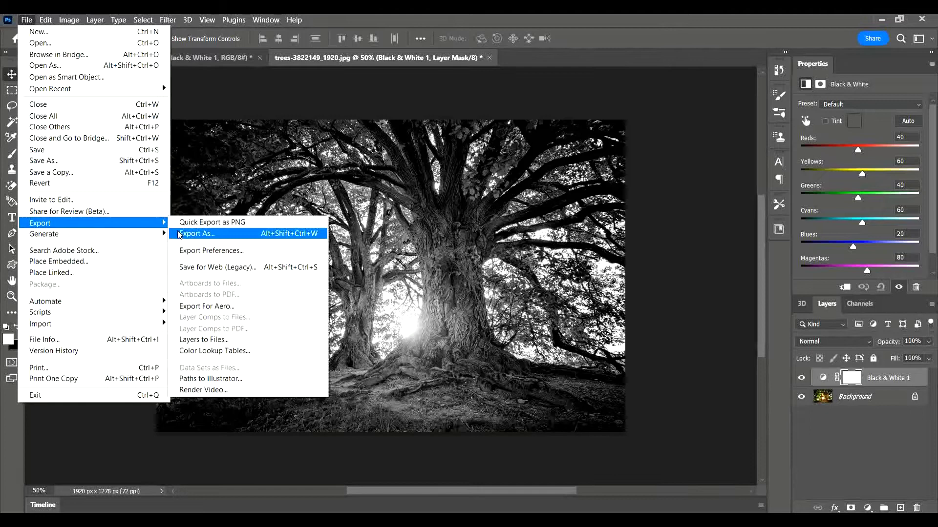
click(190, 235)
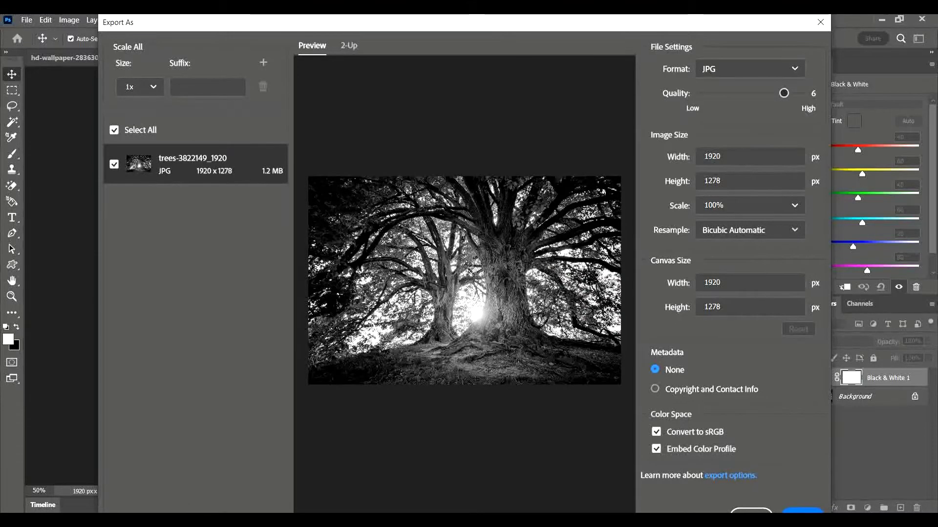
Close Export As, then set Black & White Cyans to 90 and Greens to 75
click(822, 25)
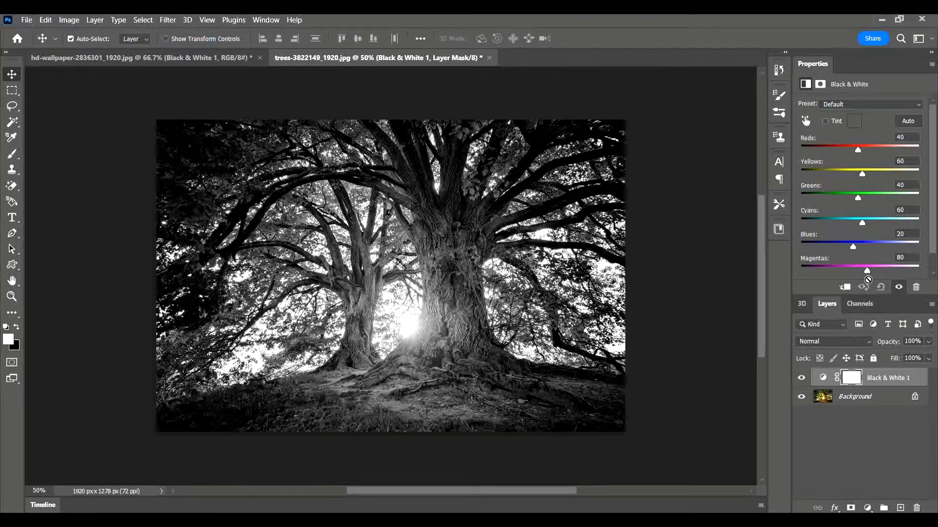
drag(862, 221, 869, 222)
drag(858, 199, 917, 200)
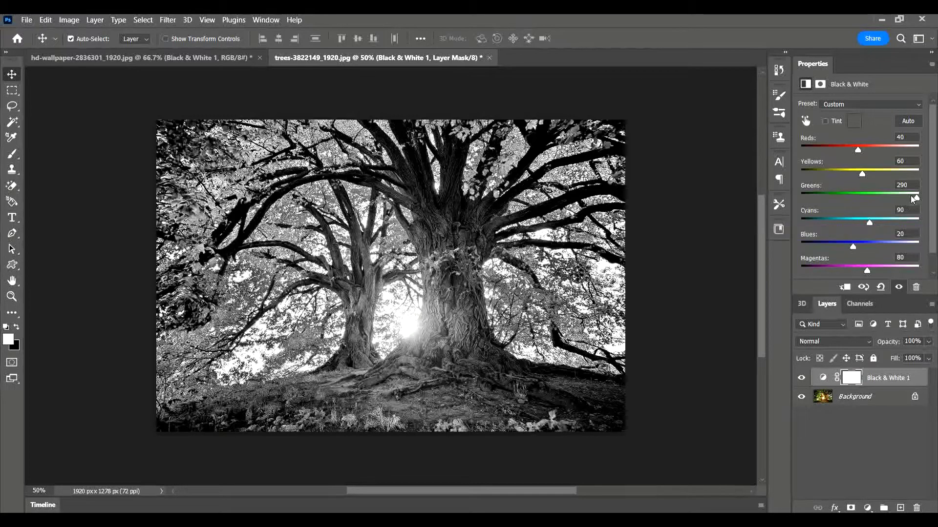
mouse_move(920, 199)
mouse_down()
mouse_move(847, 201)
mouse_move(867, 202)
mouse_up()
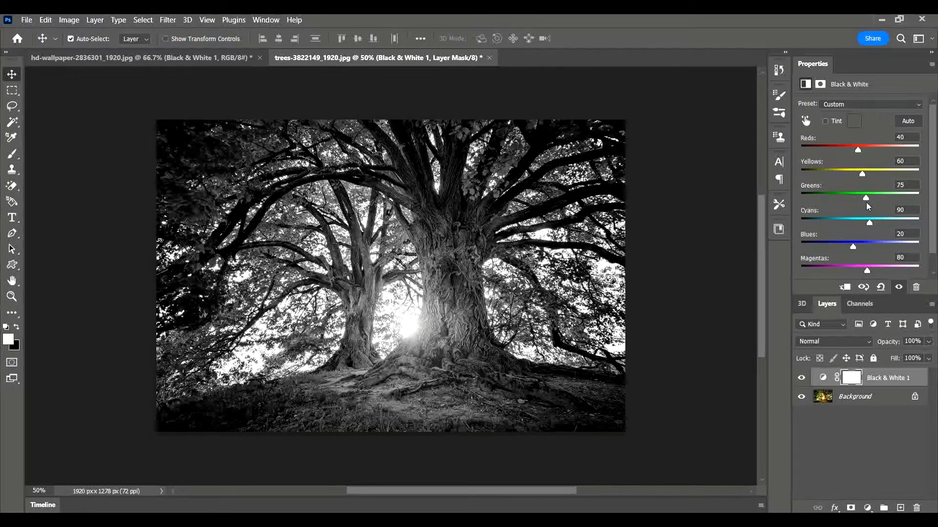